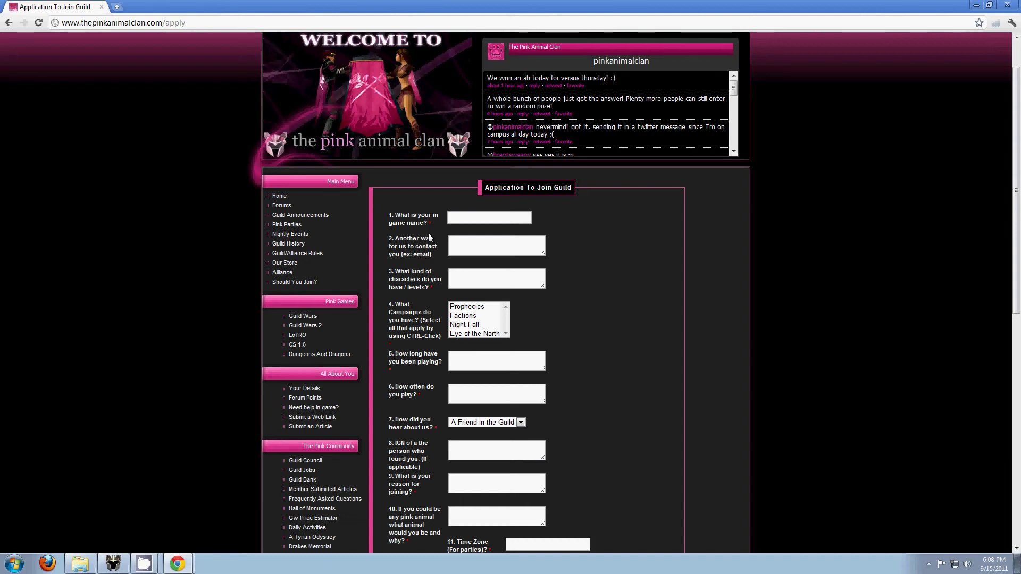
# Fill in a test in-game name and a test contact e-mail address.
pyautogui.moveTo(435, 221); pyautogui.dragTo(389, 215)
pyautogui.click(464, 220)
pyautogui.write('Test Forums')
pyautogui.press('Tab')
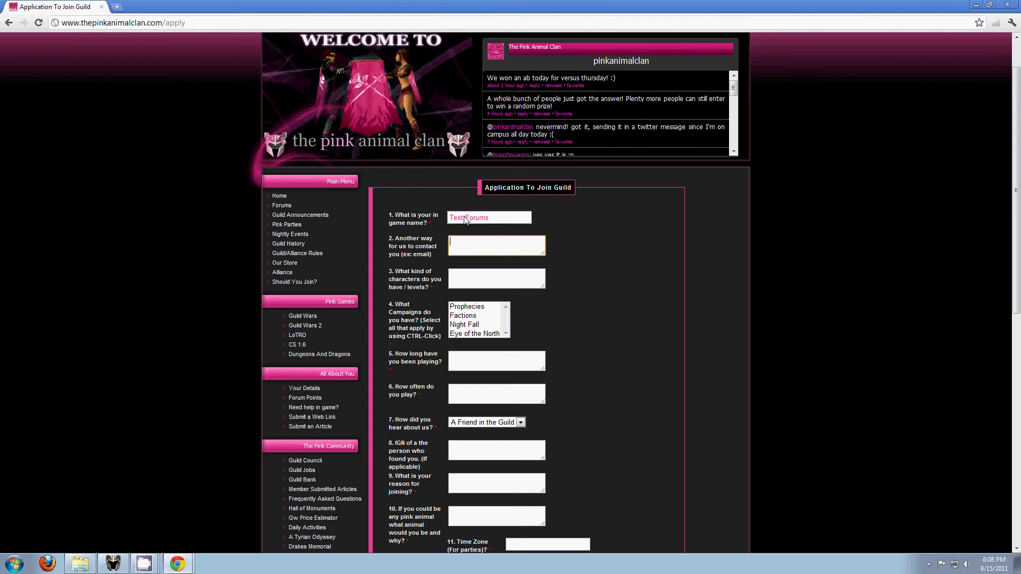
pyautogui.write('test@fro')
pyautogui.write('ums.com')
pyautogui.click(489, 281)
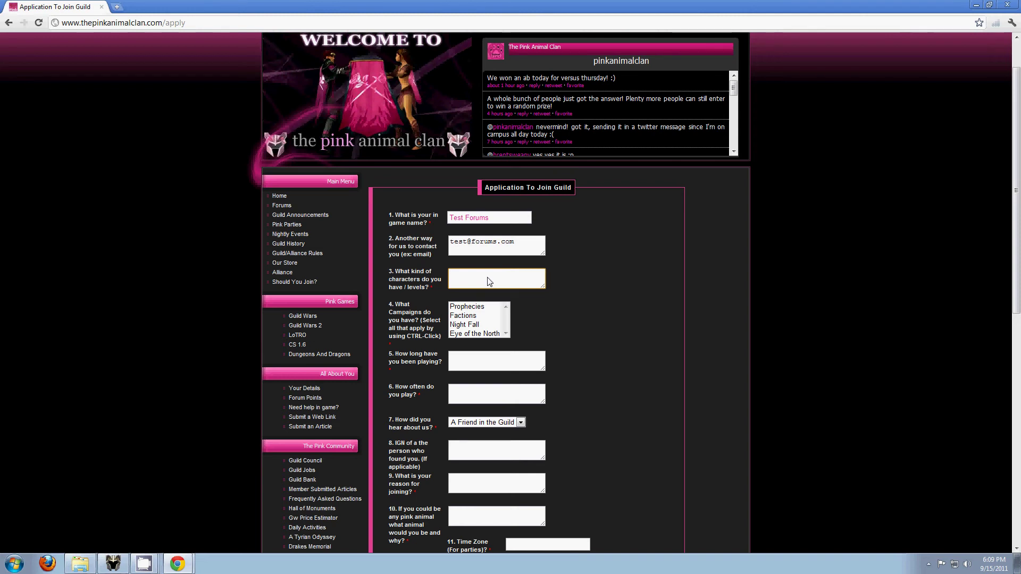
# Answer the characters question with '10 characters level 20 Mostly play monk'.
pyautogui.write('A0 characters levl')
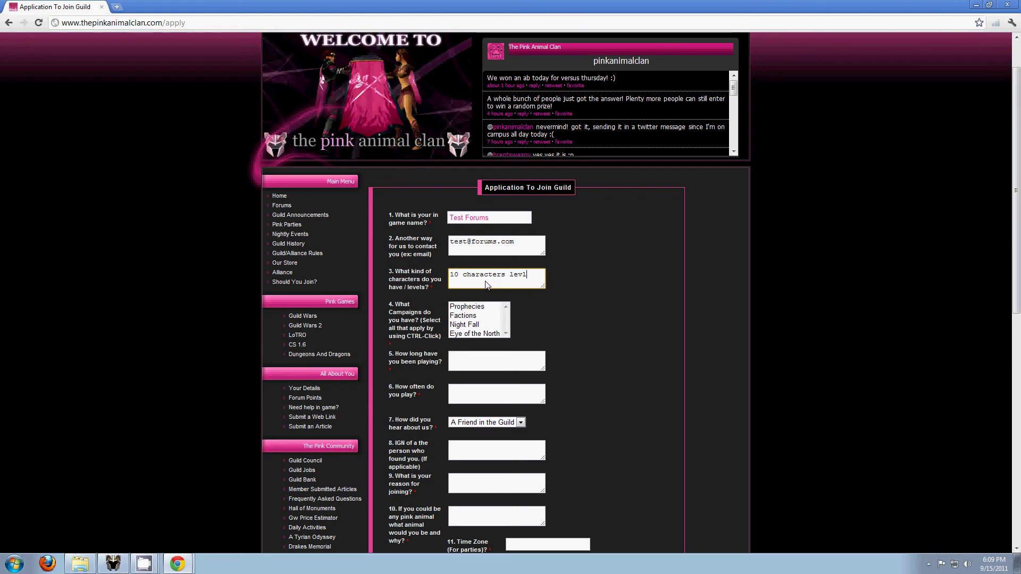
pyautogui.press('BackSpace')
pyautogui.write('el  20Mostly play monk')
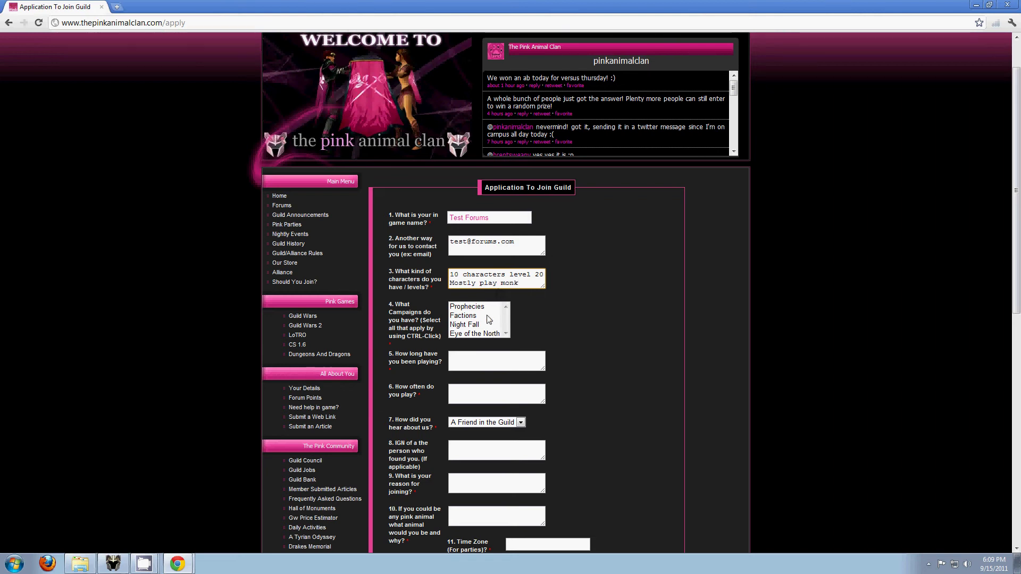
# Select Prophecies, Eye of the North, Night Fall and Factions as owned campaigns.
pyautogui.click(488, 307)
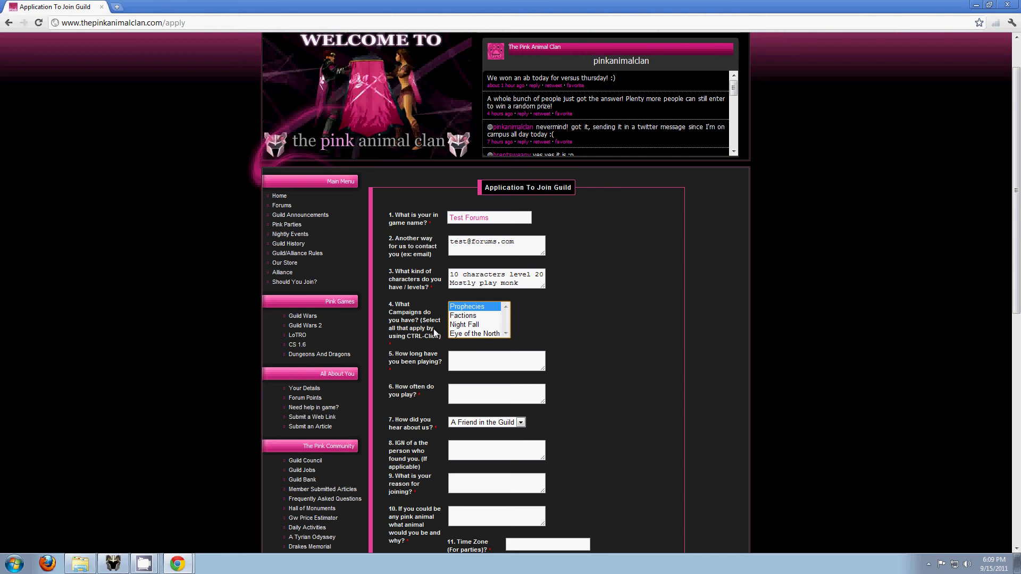
pyautogui.keyDown('ctrl'); pyautogui.click(464, 334); pyautogui.keyUp('ctrl')
pyautogui.keyDown('ctrl'); pyautogui.click(467, 325); pyautogui.keyUp('ctrl')
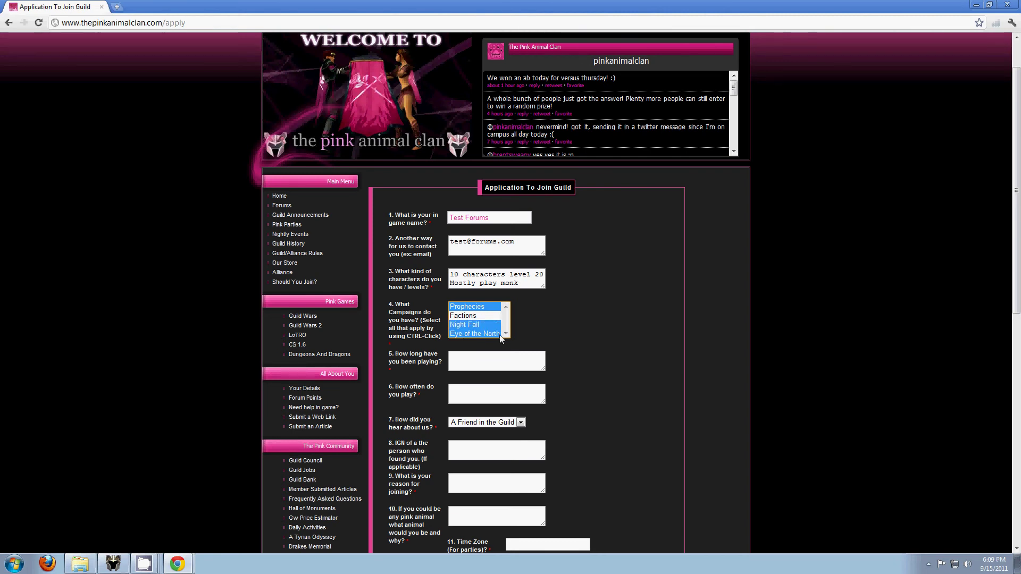
pyautogui.keyDown('ctrl'); pyautogui.click(468, 317); pyautogui.keyUp('ctrl')
pyautogui.click(469, 358)
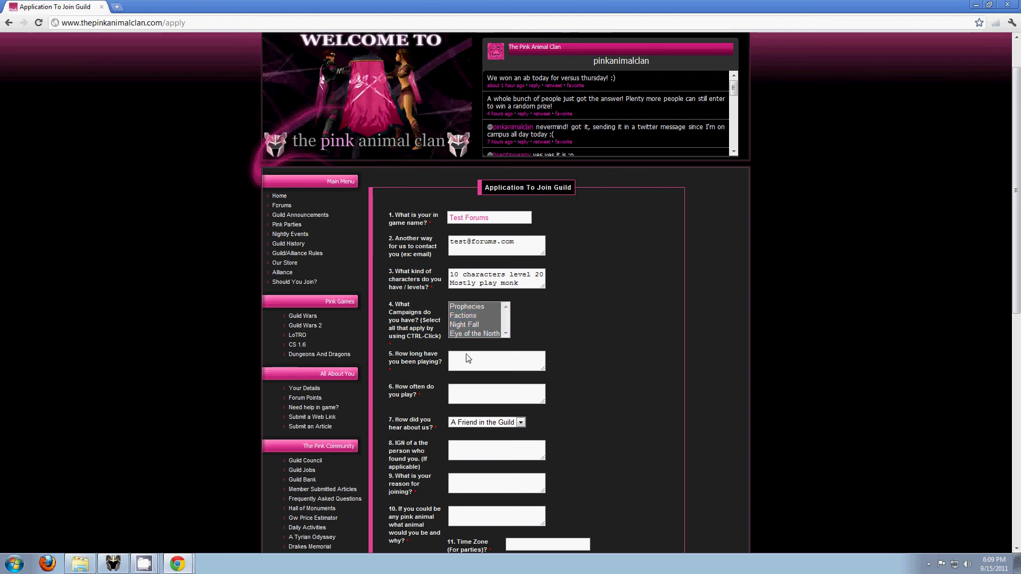
# Answer FOREVER for how long you've played and ALL THE TIME for how often.
pyautogui.scroll(-1, 469, 359)
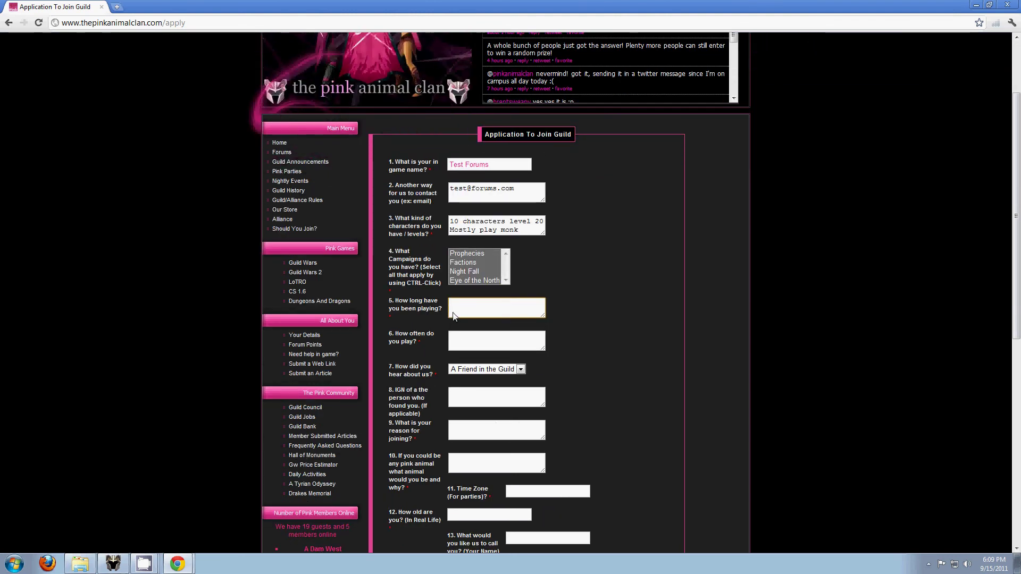
pyautogui.write('FOREVER')
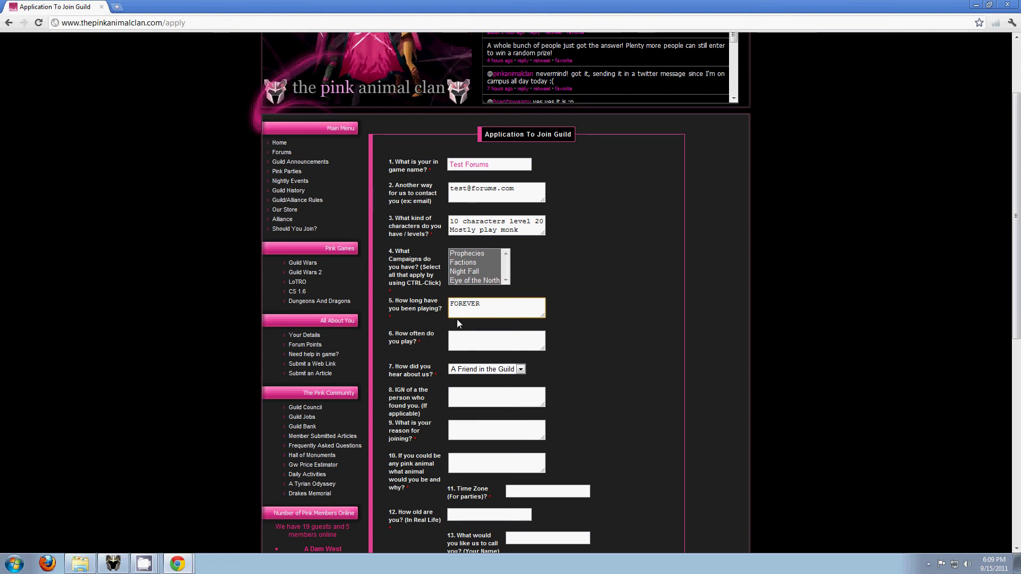
pyautogui.click(465, 341)
pyautogui.click(434, 347)
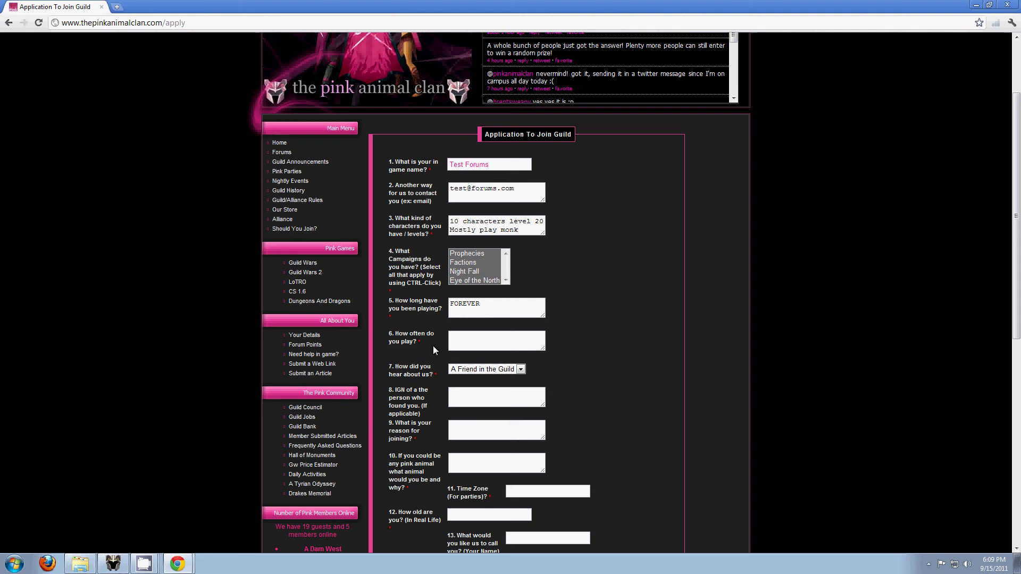
pyautogui.scroll(-1, 433, 346)
pyautogui.click(464, 296)
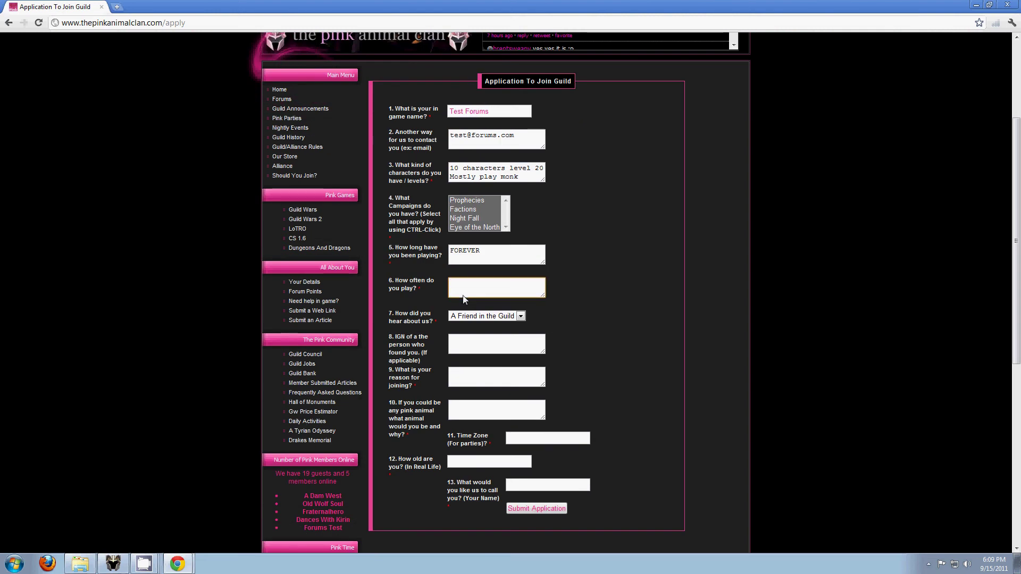
pyautogui.write('ALL THE TIME')
# Choose Youtube for how you heard about the guild.
pyautogui.click(468, 316)
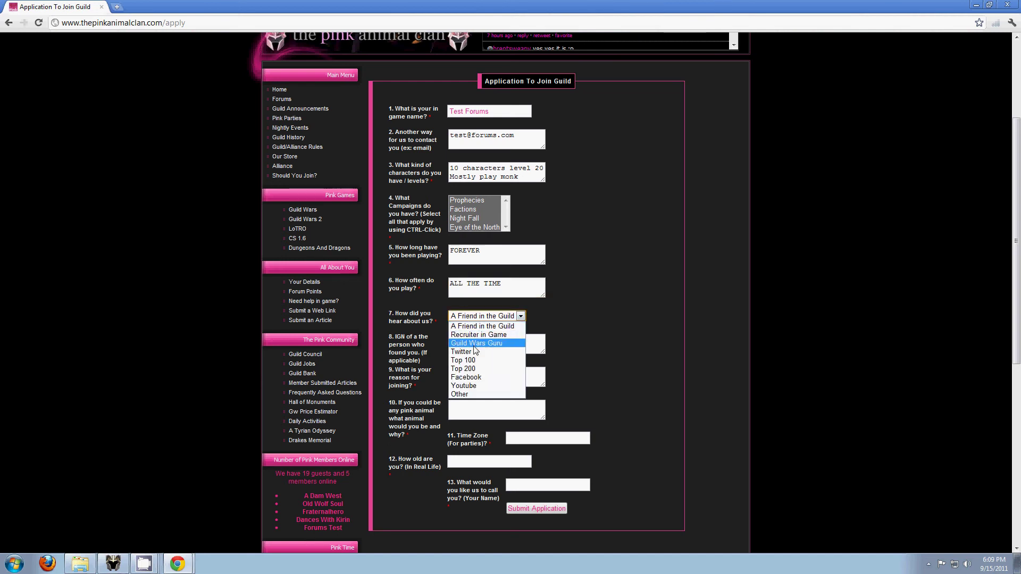
pyautogui.click(480, 387)
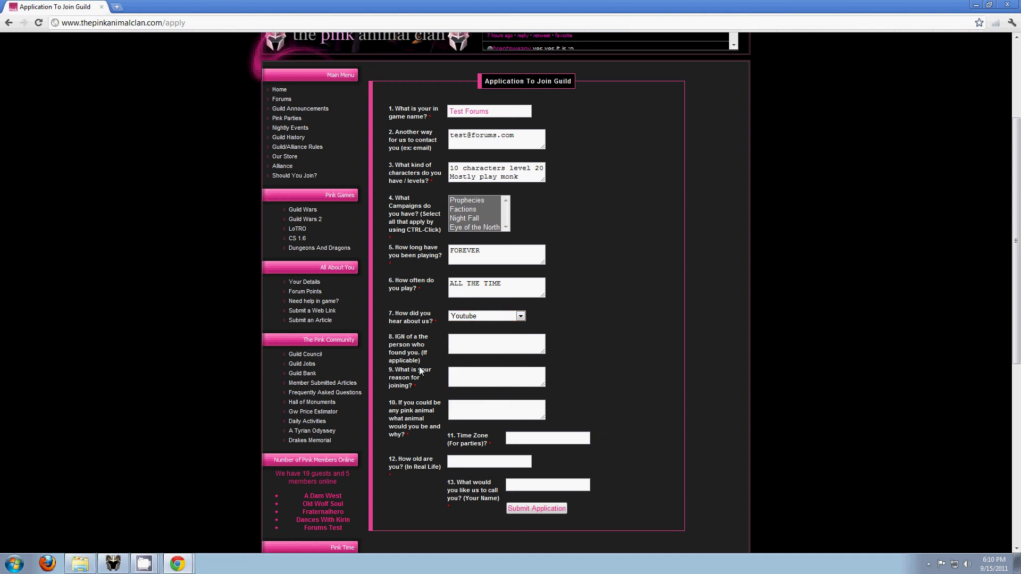
pyautogui.click(469, 351)
pyautogui.click(470, 317)
pyautogui.click(558, 323)
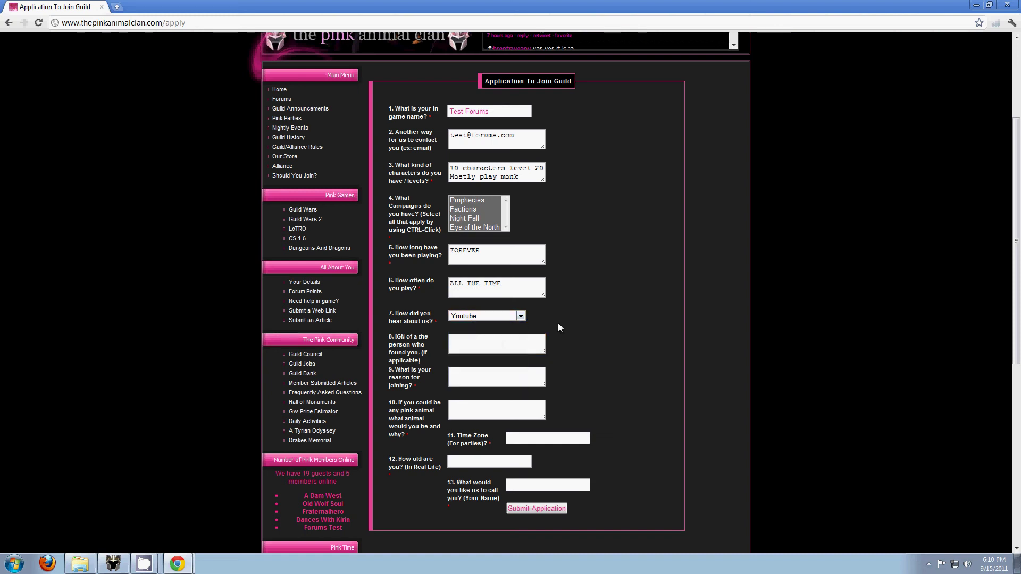
pyautogui.click(536, 340)
# Give the joining reason 'fun happy avtive guild to move to gw2 with' and answer 'pink wombat'.
pyautogui.click(508, 377)
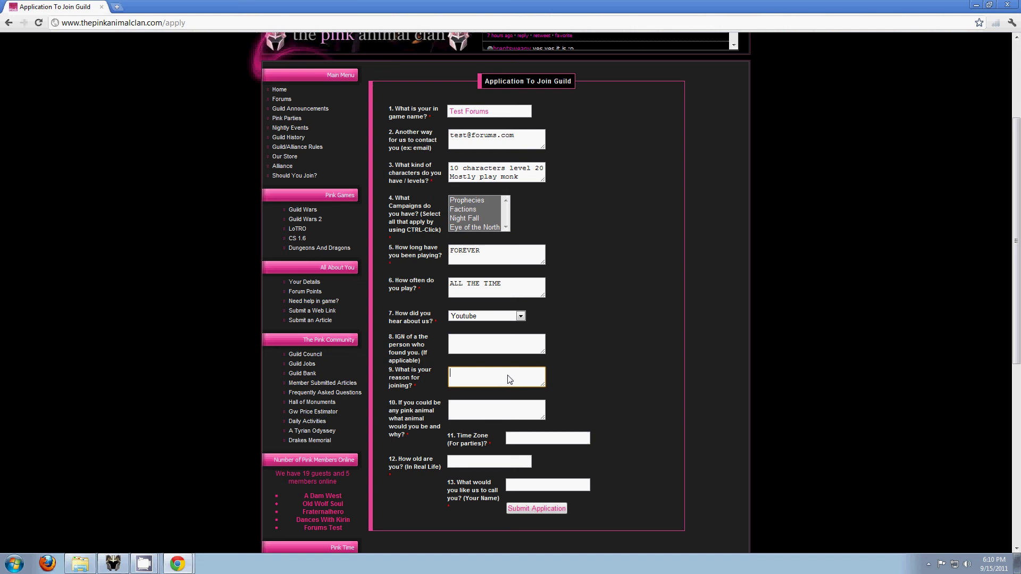
pyautogui.write('fun happy ')
pyautogui.write('avtive guild to move to gw')
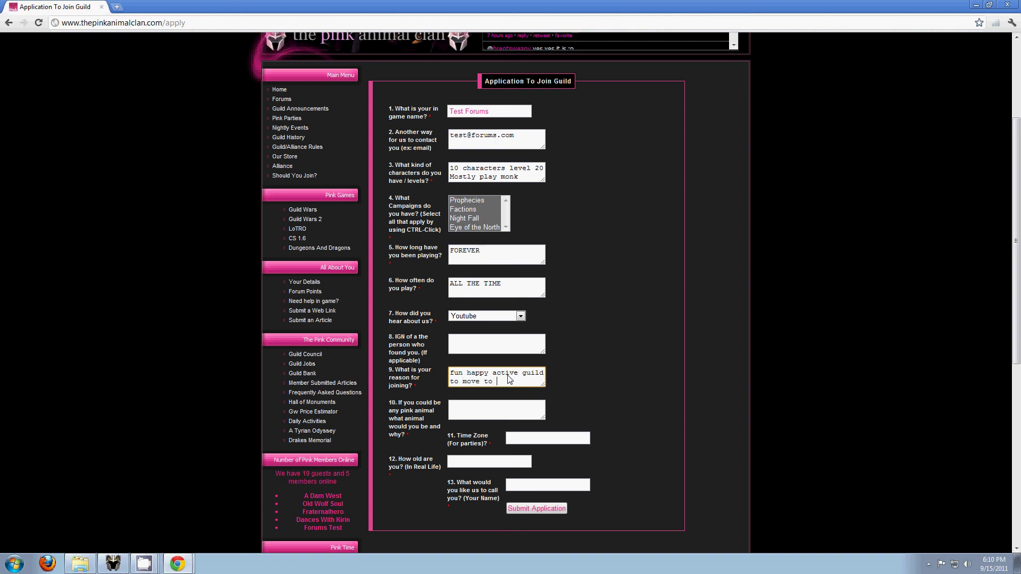
pyautogui.write('2 with')
pyautogui.click(513, 416)
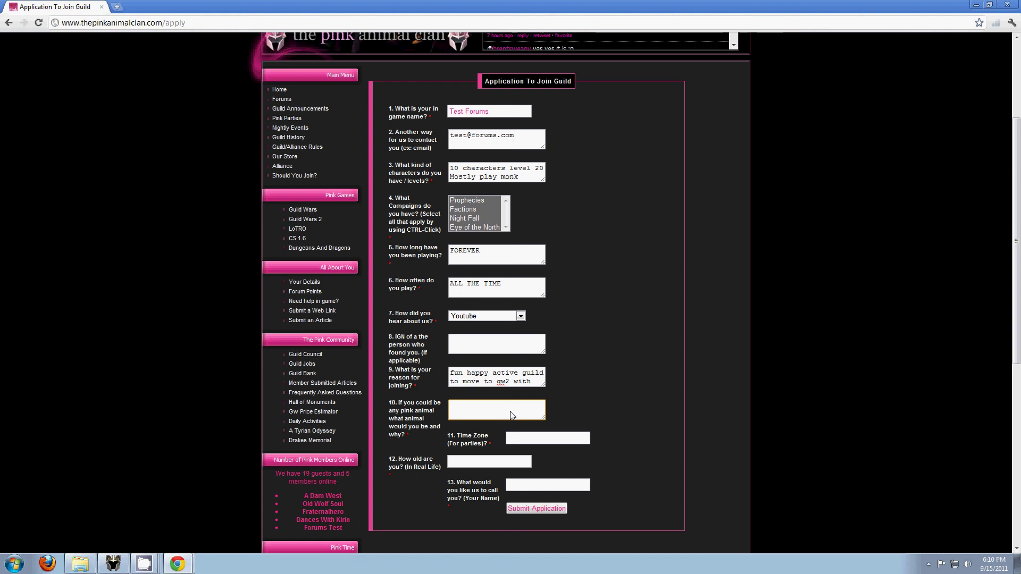
pyautogui.press('Tab')
pyautogui.click(512, 415)
pyautogui.write('pink wombat')
pyautogui.click(521, 439)
pyautogui.scroll(-1, 484, 433)
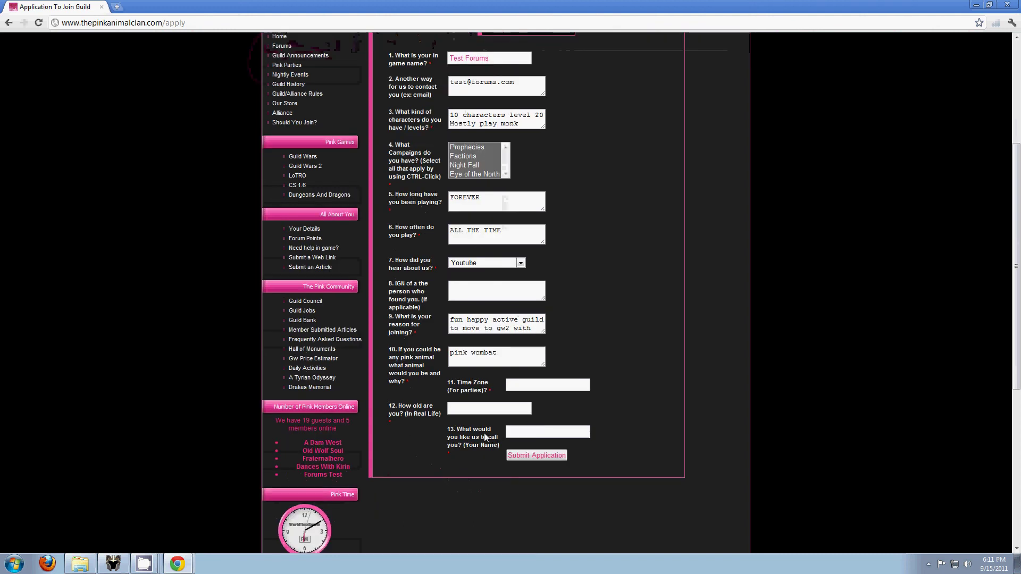
pyautogui.click(457, 411)
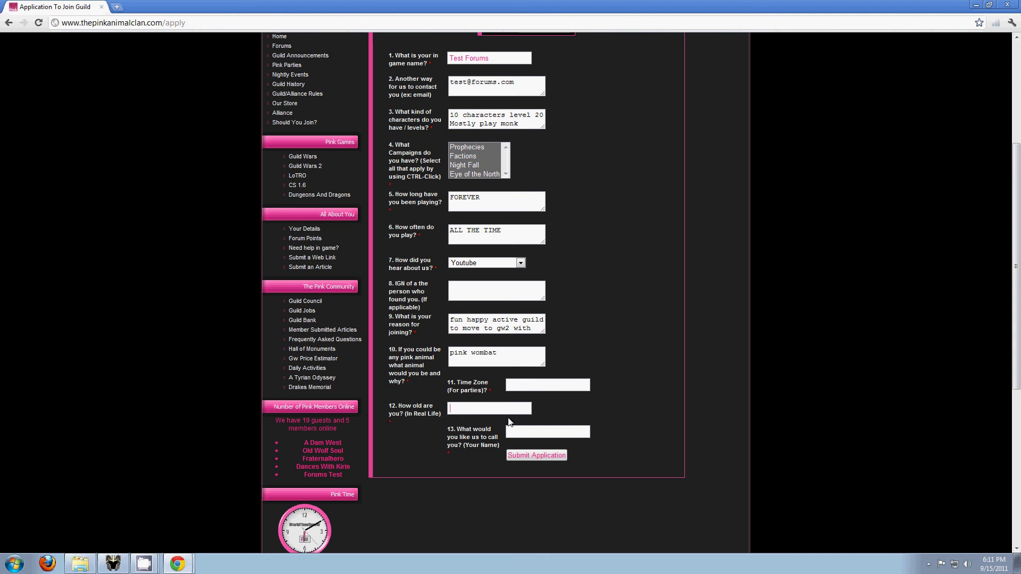
pyautogui.moveTo(475, 446); pyautogui.dragTo(464, 434)
pyautogui.click(518, 433)
pyautogui.scroll(4, 515, 332)
pyautogui.scroll(-5, 516, 333)
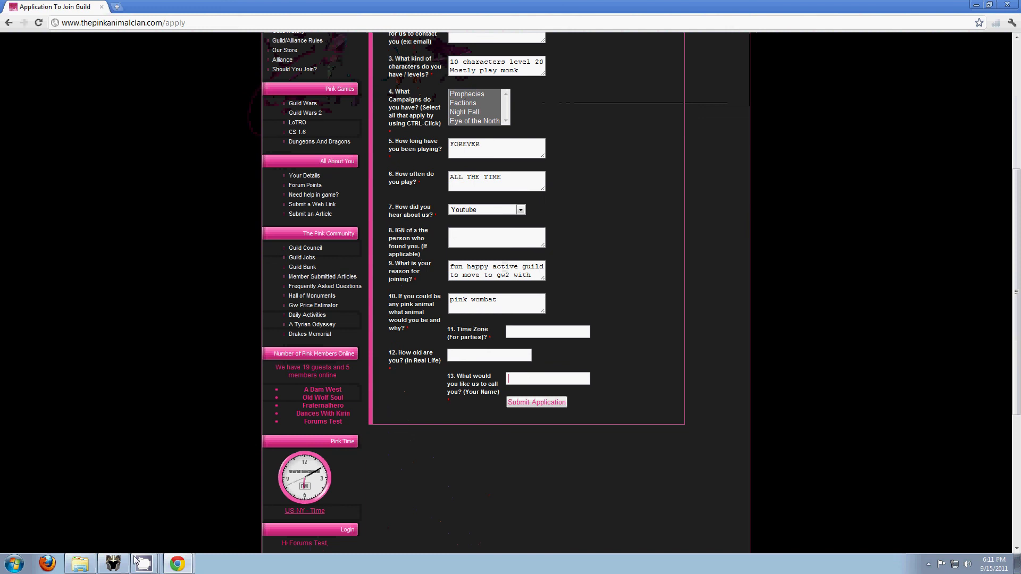